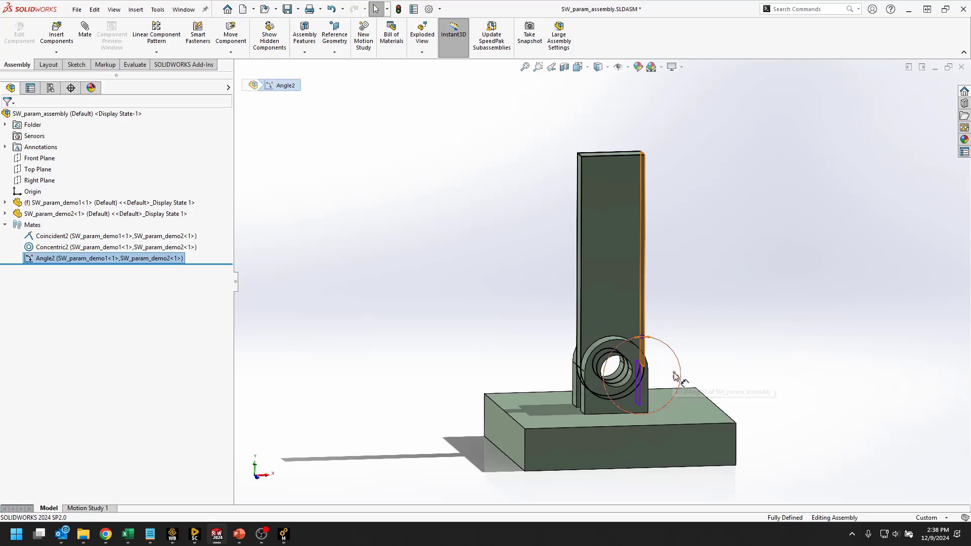
- Prefix the name of the Angle2 mate's angle dimension with DS_
left_click(676, 375)
right_click(676, 376)
left_click(6, 268)
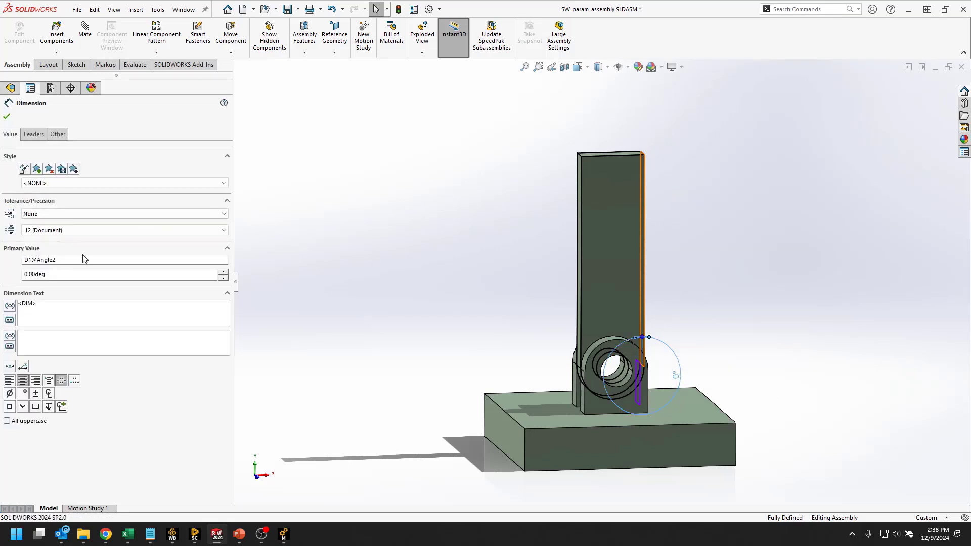
left_click(25, 260)
type("DS_")
left_click(7, 116)
middle_click_drag(729, 301, 648, 302)
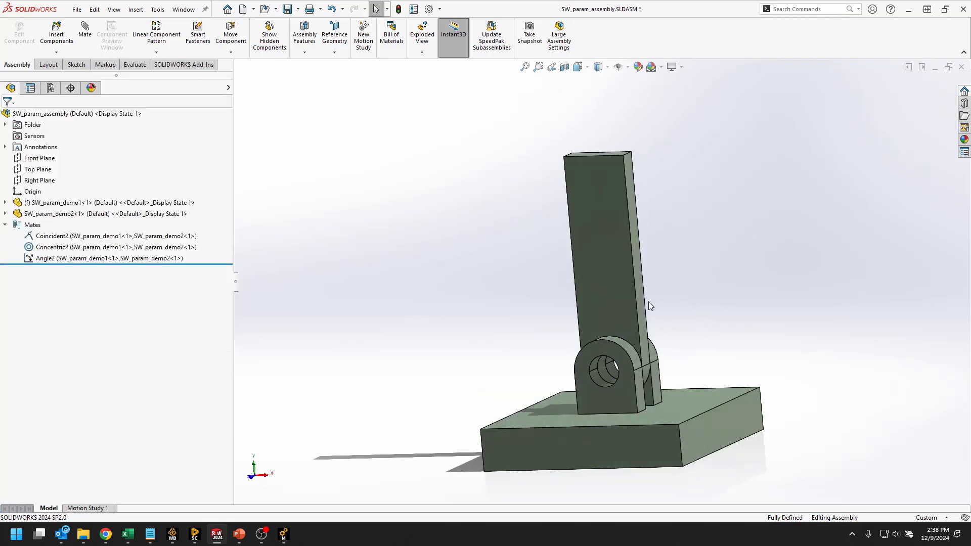
left_click(61, 259)
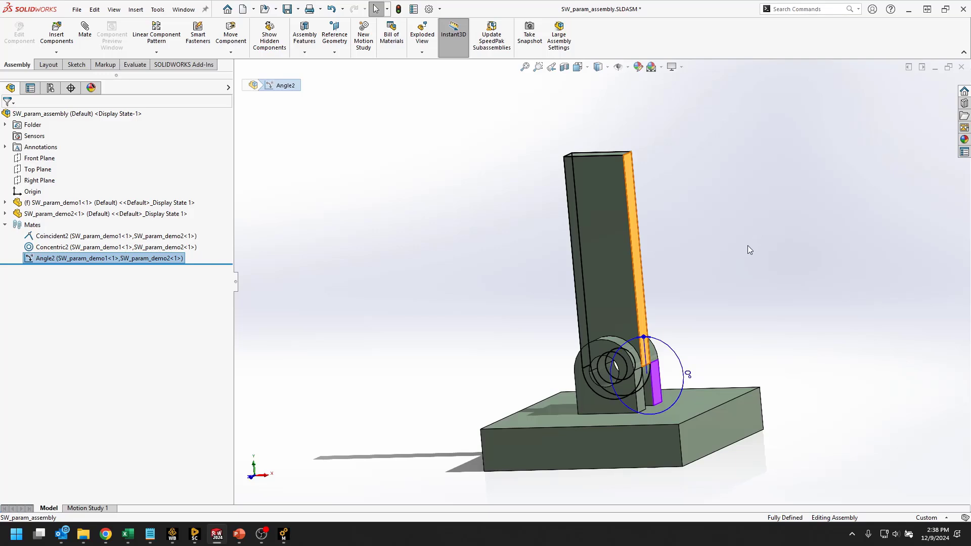
left_click(728, 259)
middle_click_drag(729, 260, 759, 259)
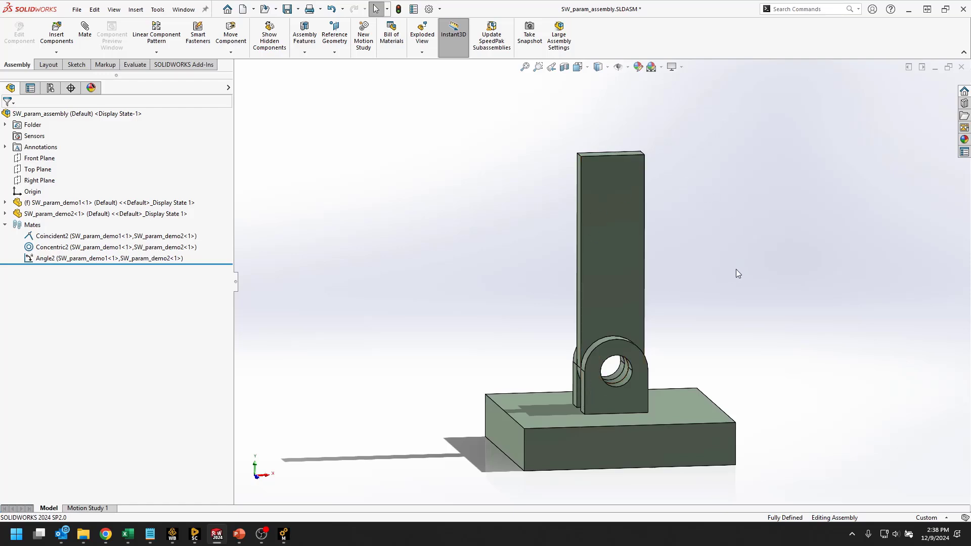
- Prefix the name of the upright arm's length dimension in SW_param_demo2 with DS_
double_click(613, 260)
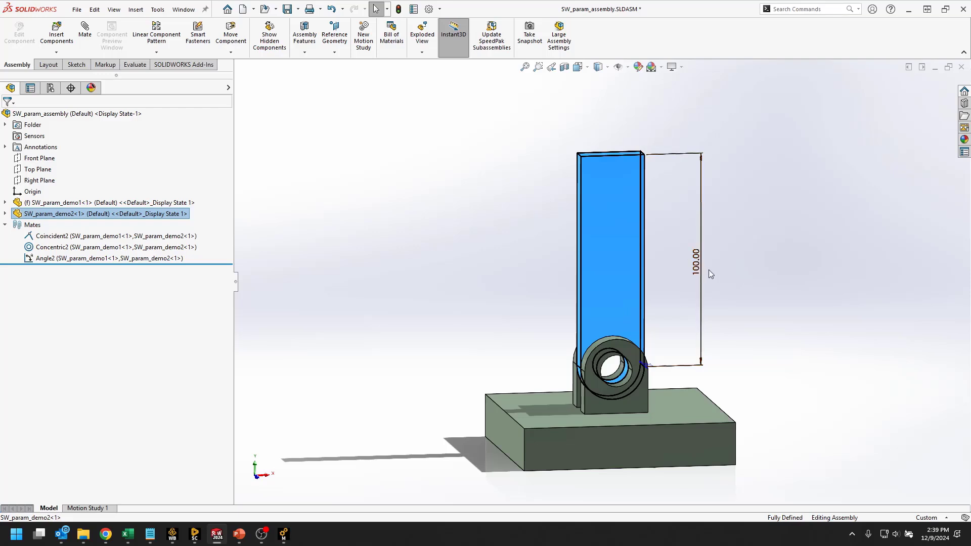
right_click(697, 259)
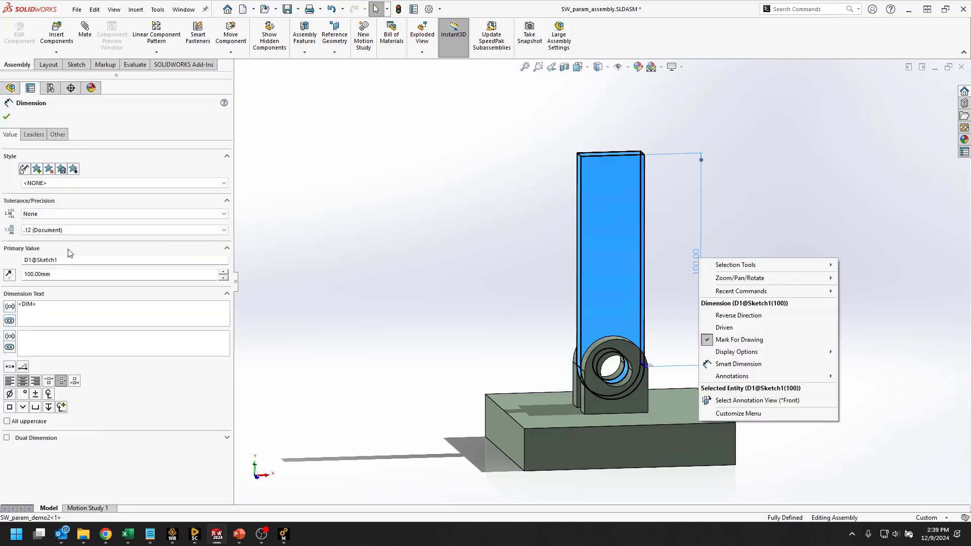
left_click(26, 260)
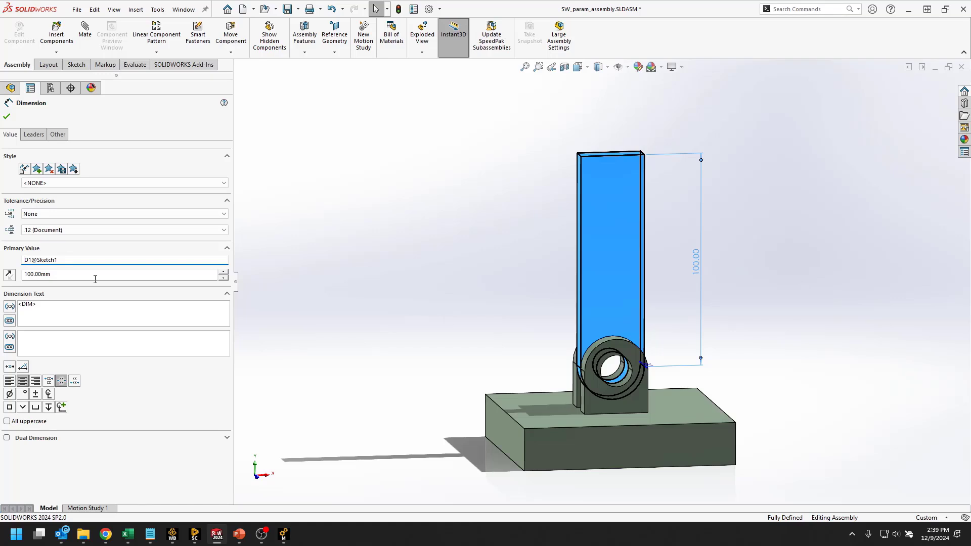
type("DS_")
left_click(7, 116)
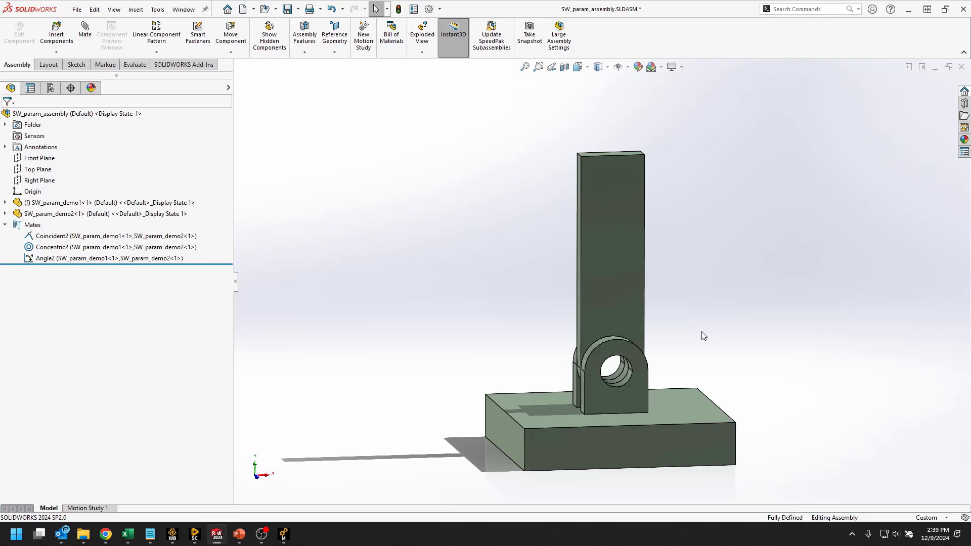
- Switch to Ansys Workbench and open the Model of the Static Structural system in Mechanical
left_click(158, 10)
mouse_move(226, 60)
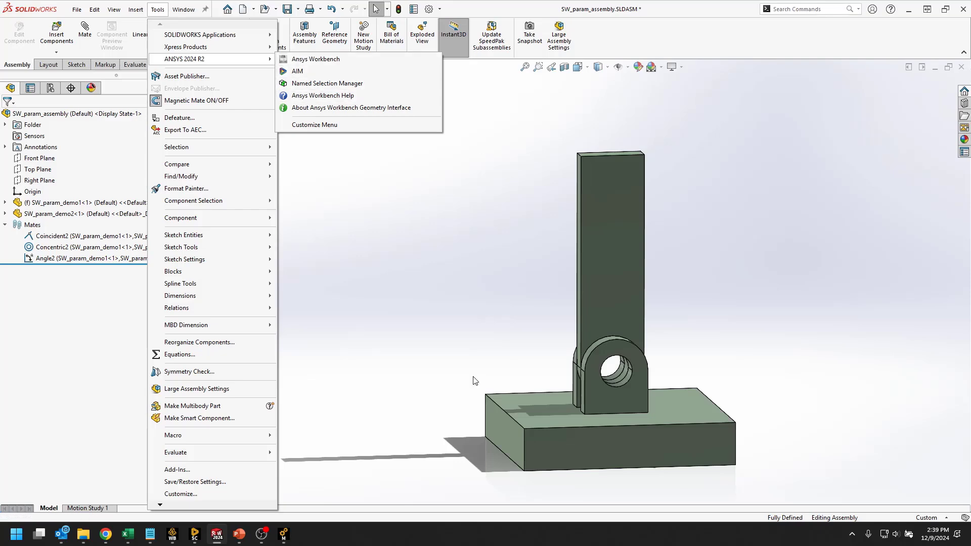
left_click(177, 533)
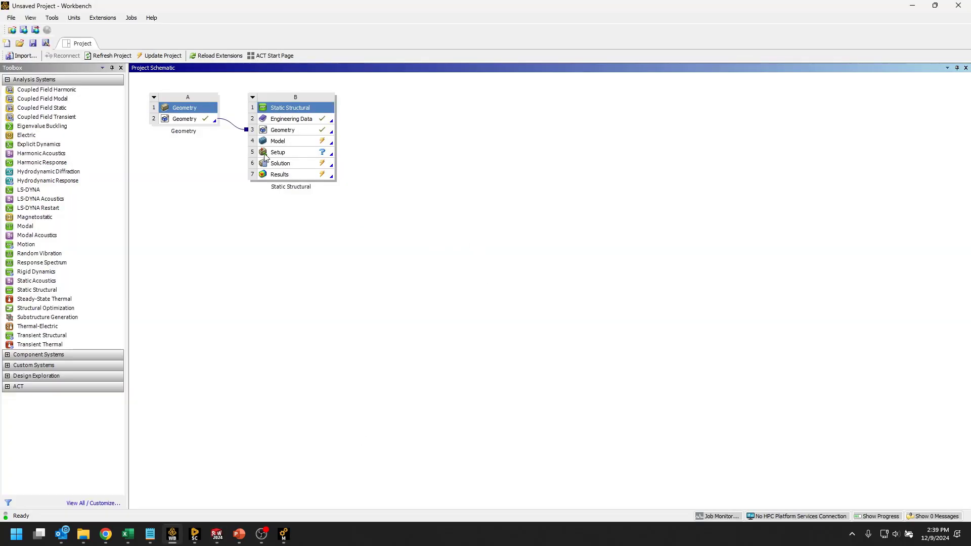
left_click_drag(135, 84, 236, 146)
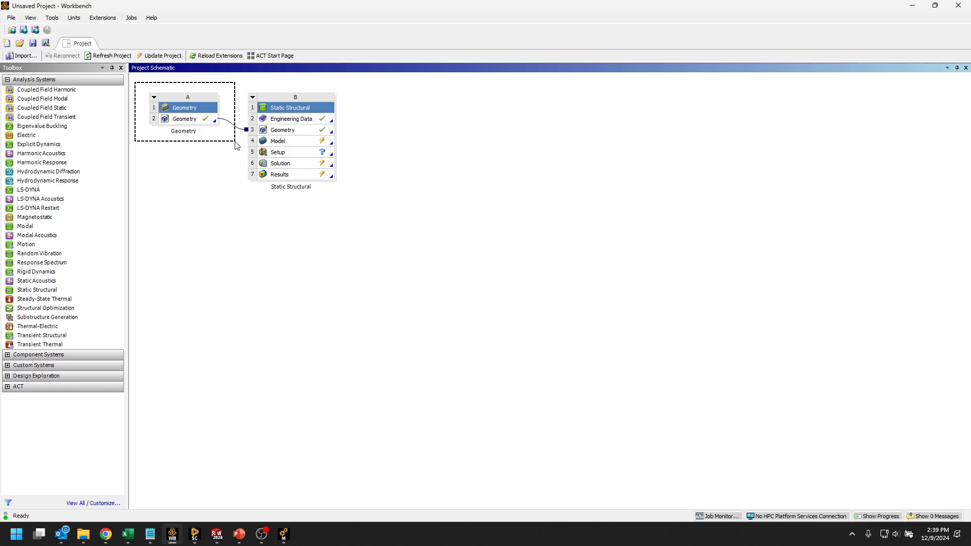
left_click_drag(235, 144, 235, 145)
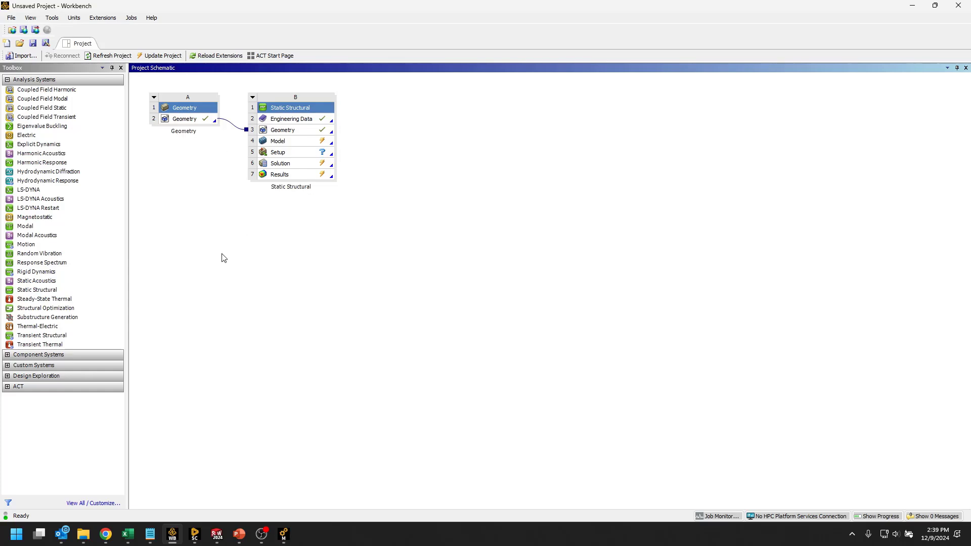
left_click_drag(24, 293, 48, 291)
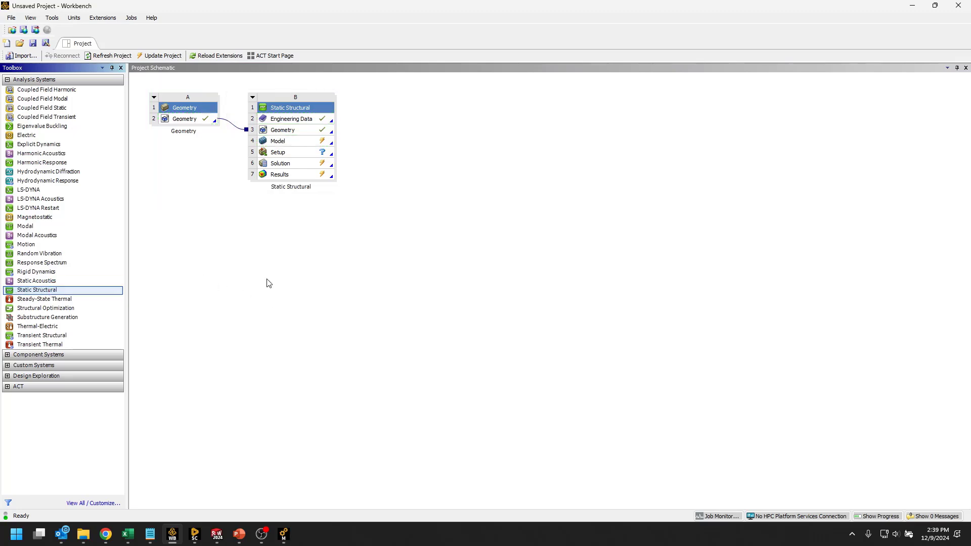
double_click(291, 143)
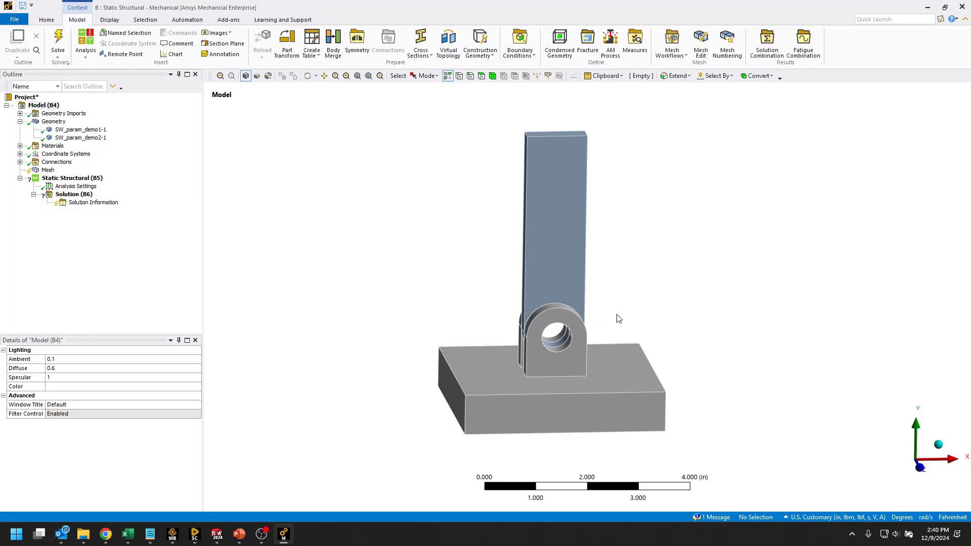
- Expose the assembly's Angle2 CAD parameter and the Sketch1 length parameter of SW_param_demo2-1 as input parameters
left_click(54, 122)
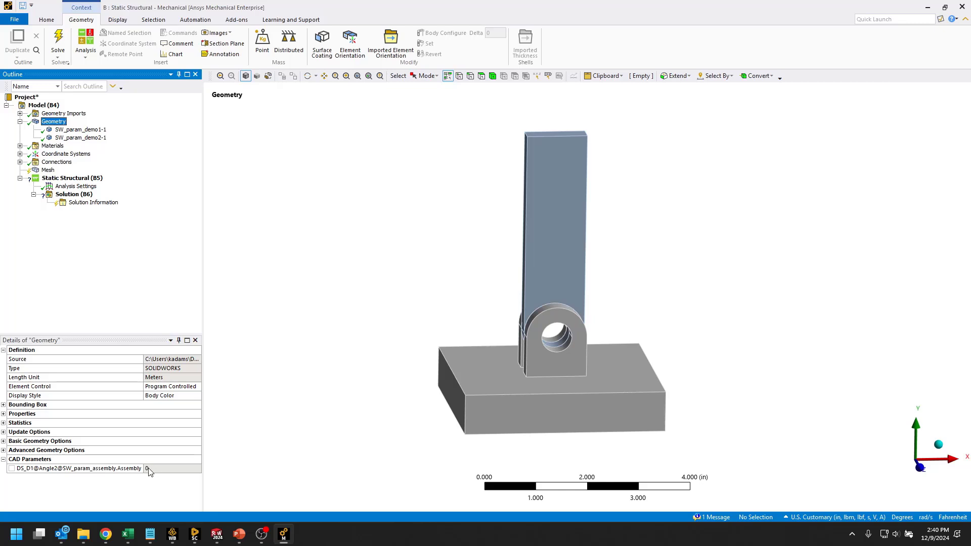
left_click(12, 469)
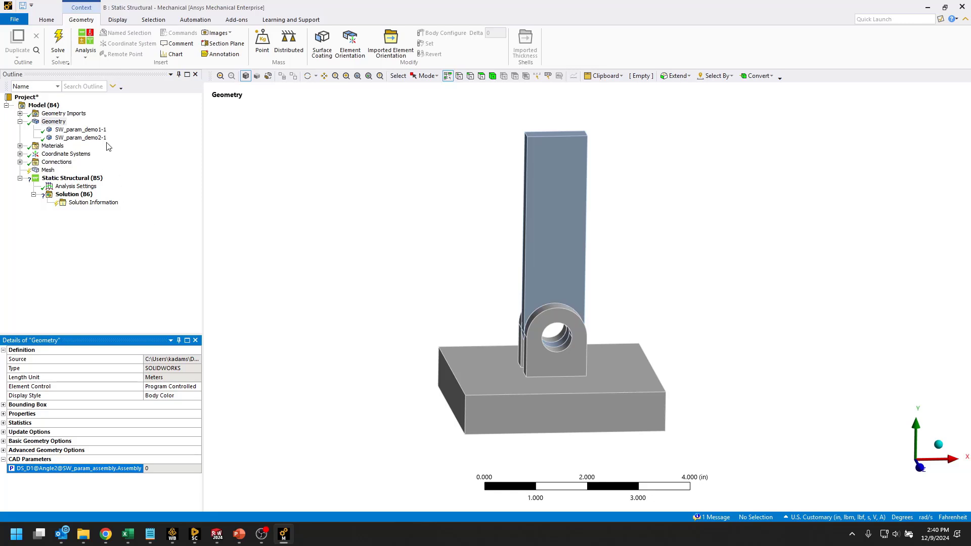
left_click(71, 141)
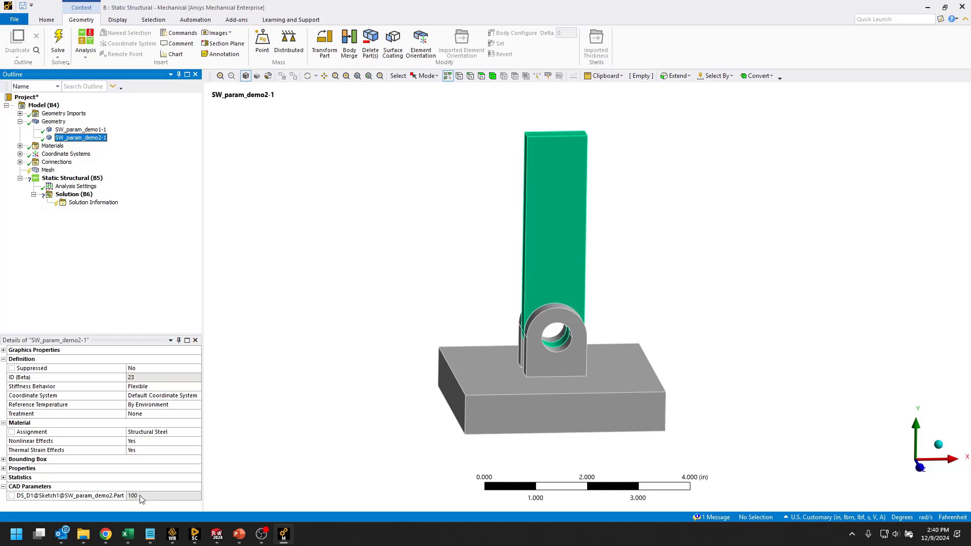
left_click(11, 495)
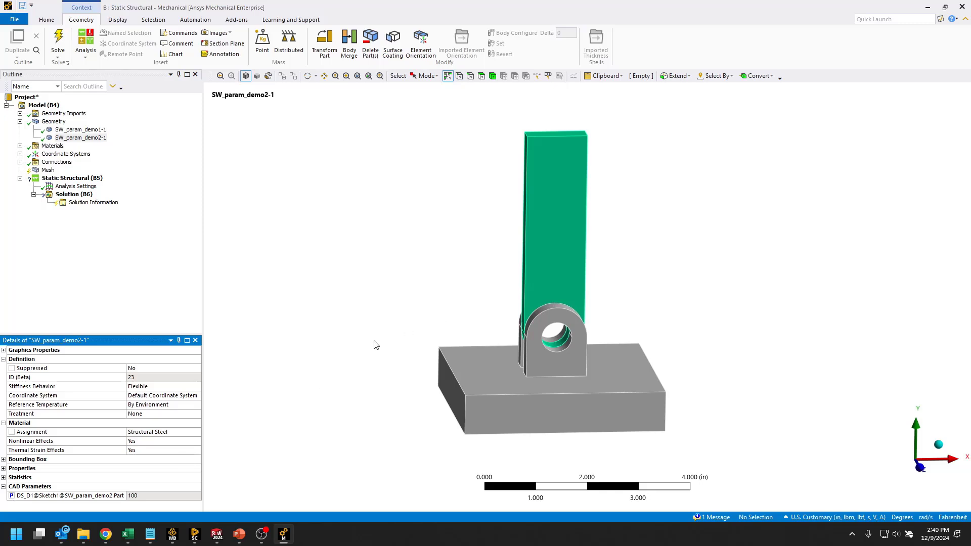
- In the Workbench Parameter Set, set the Angle2 input parameter P1 to 45 and the Sketch1 length parameter P2 to 200
left_click(175, 538)
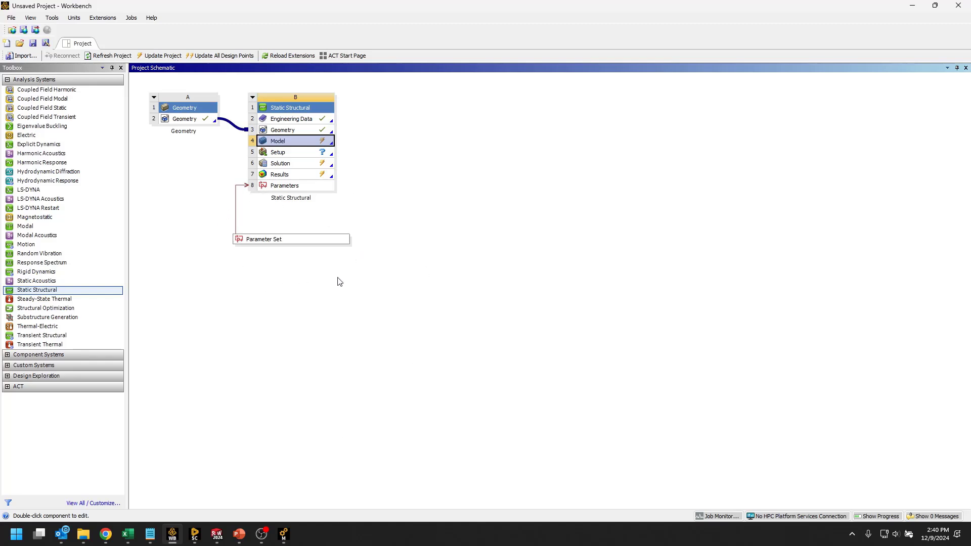
double_click(280, 242)
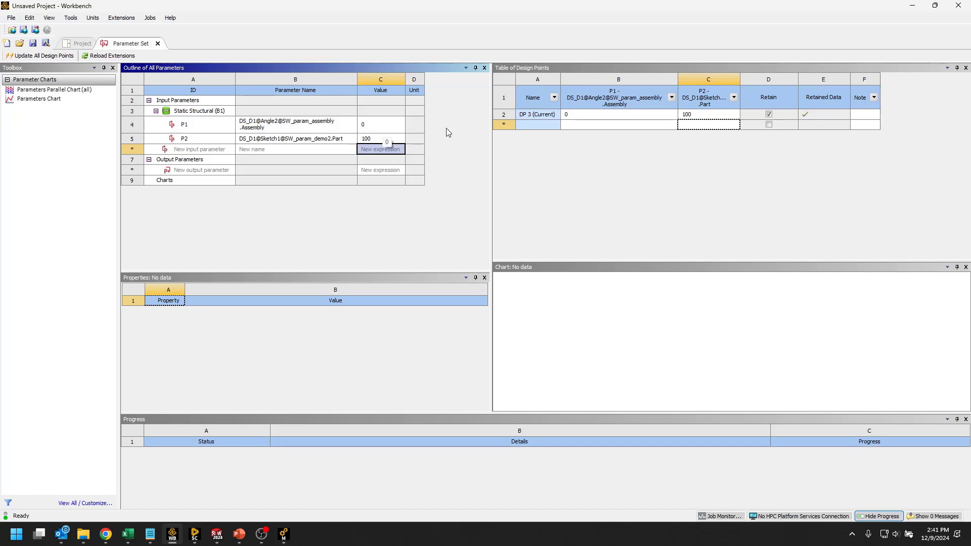
left_click(376, 130)
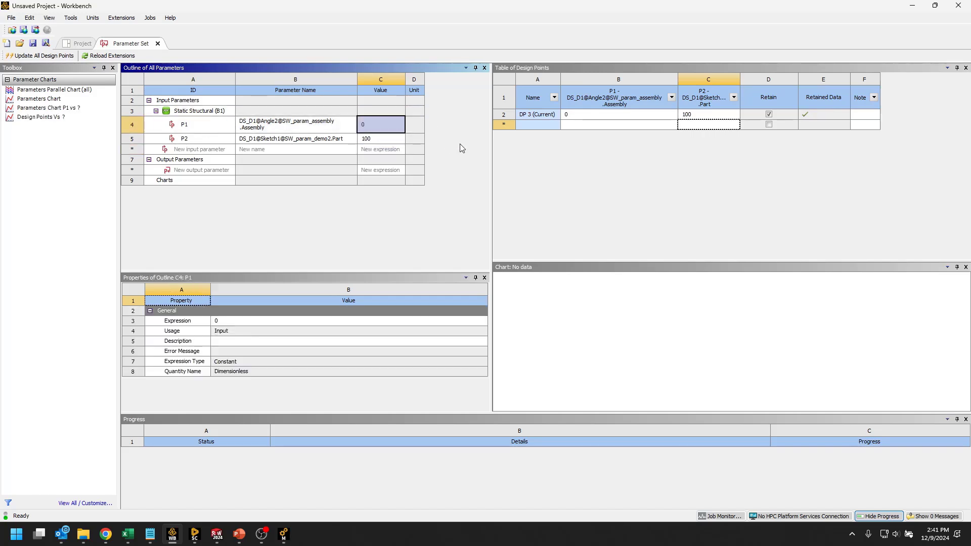
type("45")
key("Return")
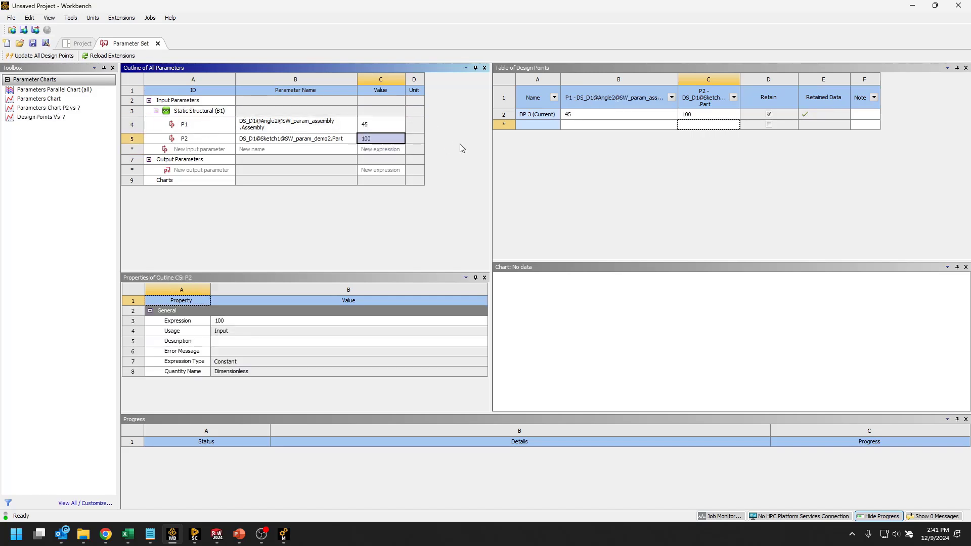
type("200")
key("Return")
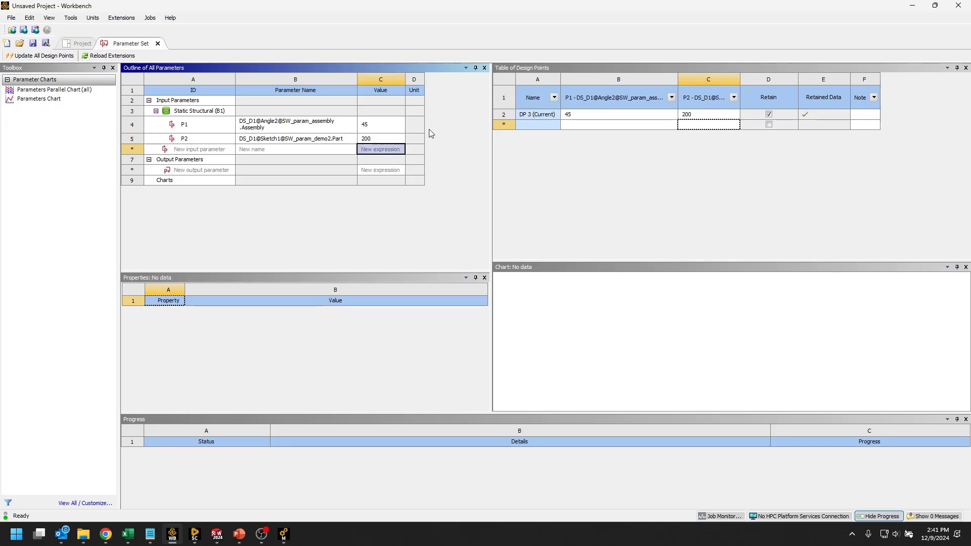
- Reopen the Static Structural Model from the project schematic and re-read the upstream data
left_click(82, 44)
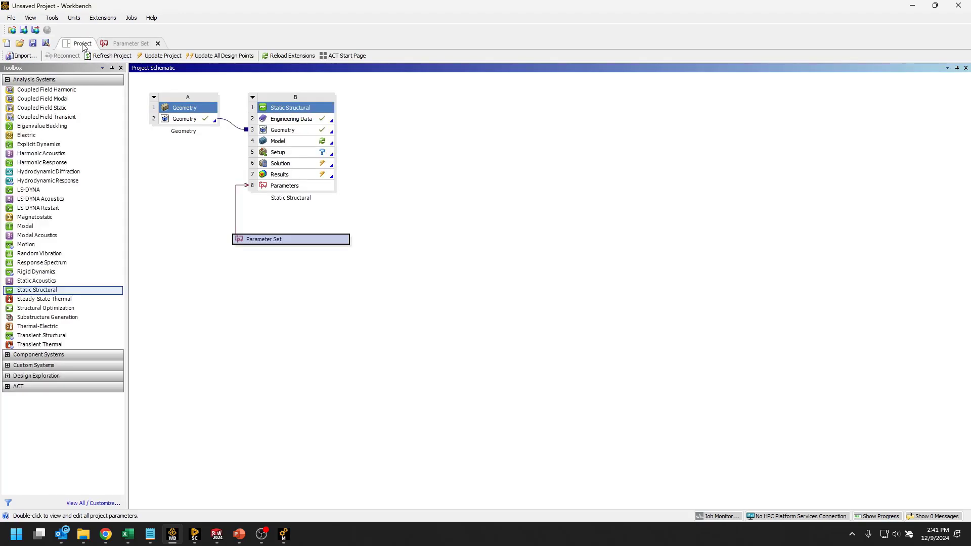
double_click(291, 142)
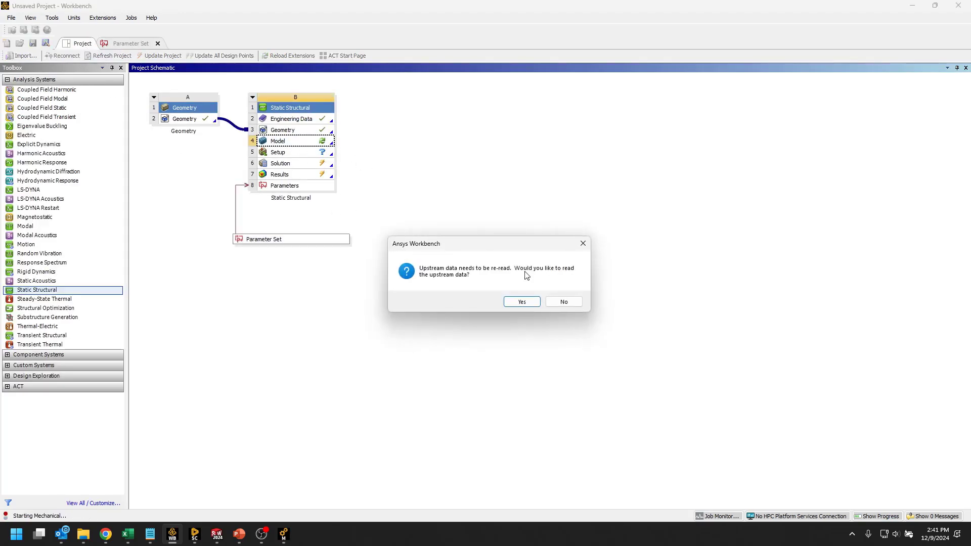
left_click(522, 302)
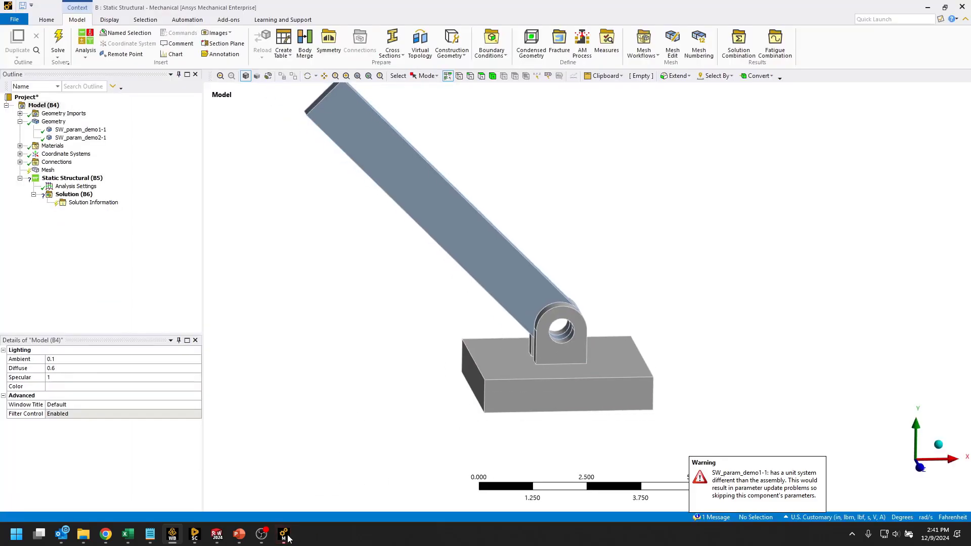
- Examine the arm's angle and length in Mechanical and compare them with the assembly in SOLIDWORKS
right_click(60, 122)
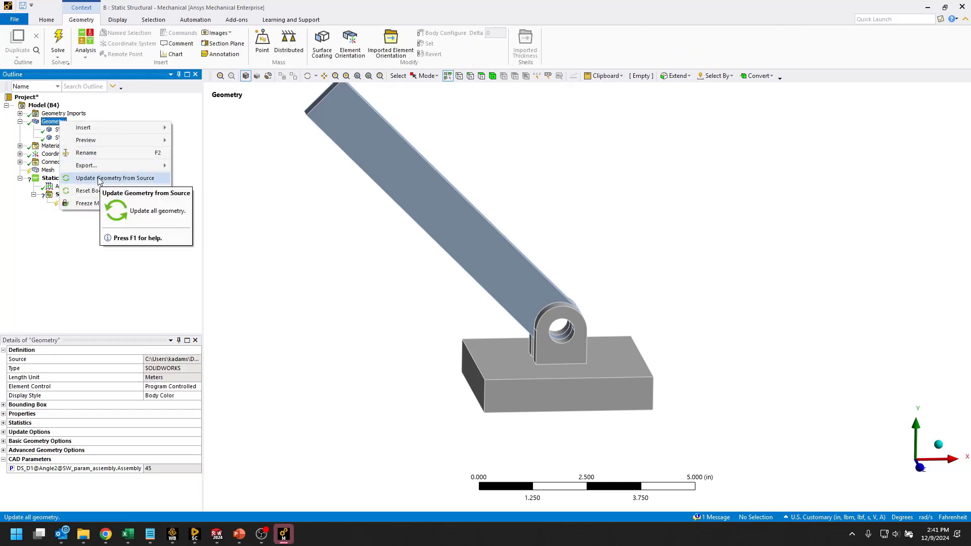
left_click(144, 256)
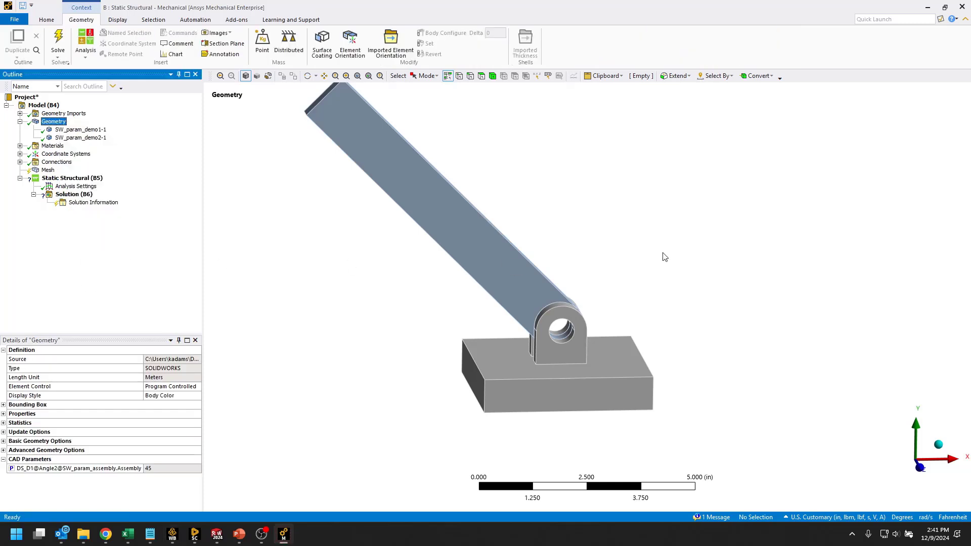
middle_click_drag(670, 247, 666, 257, "ctrl")
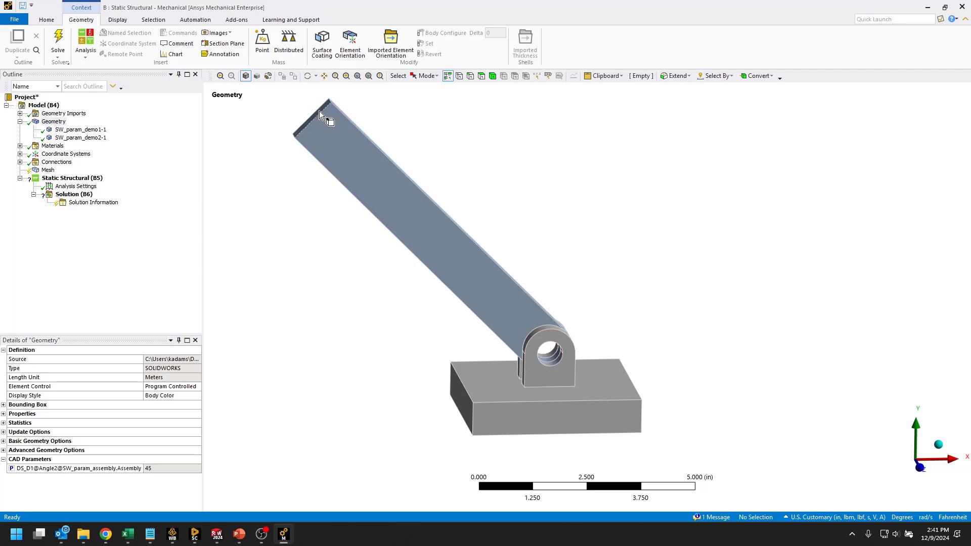
middle_click_drag(685, 278, 621, 260)
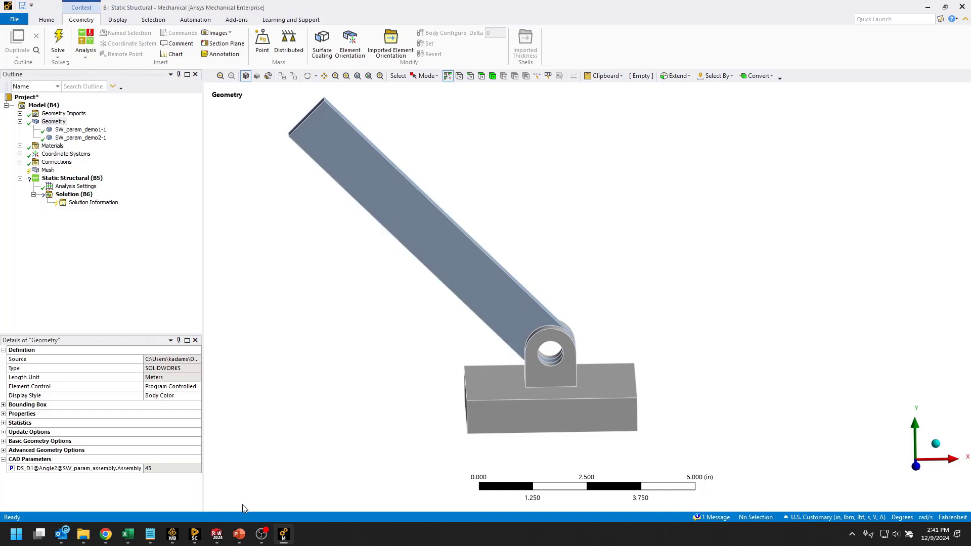
left_click(216, 534)
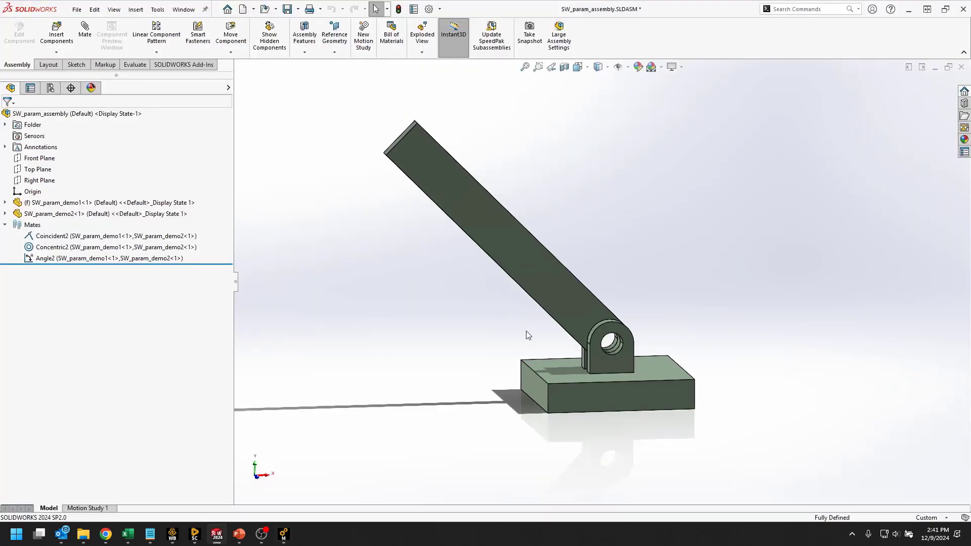
scroll(660, 316, "down", 2)
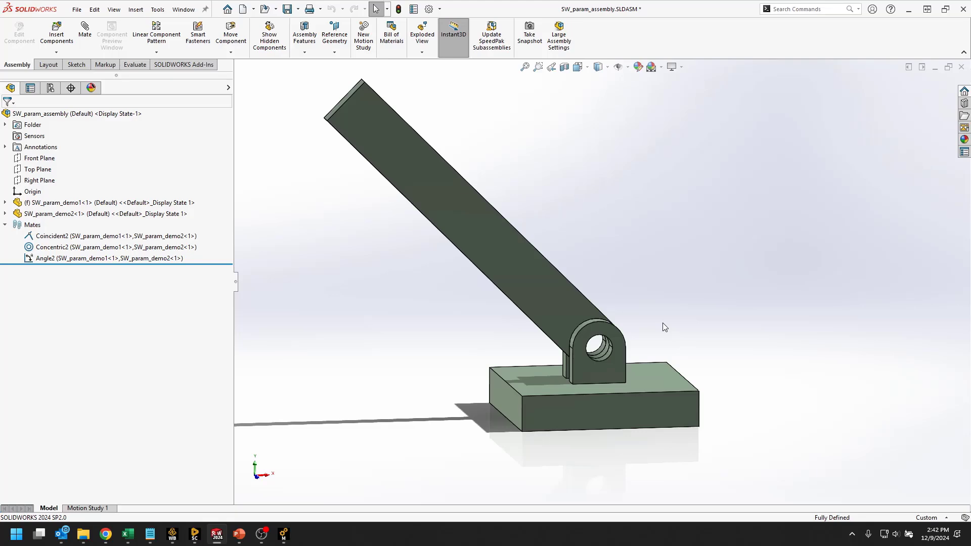
left_click(284, 535)
middle_click_drag(650, 277, 669, 276)
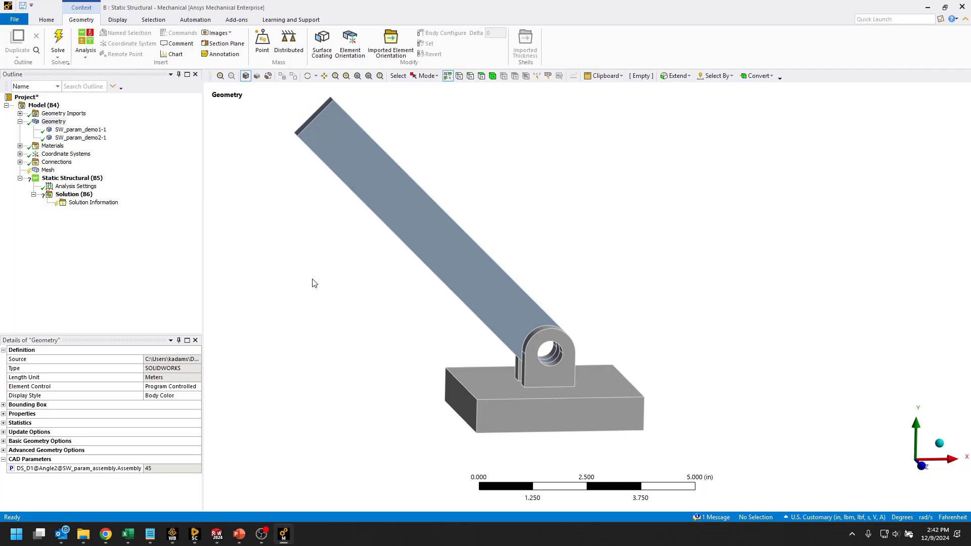
- Add an Equivalent (von-Mises) Stress result to the Solution and expose its Maximum as an output parameter
left_click(81, 195)
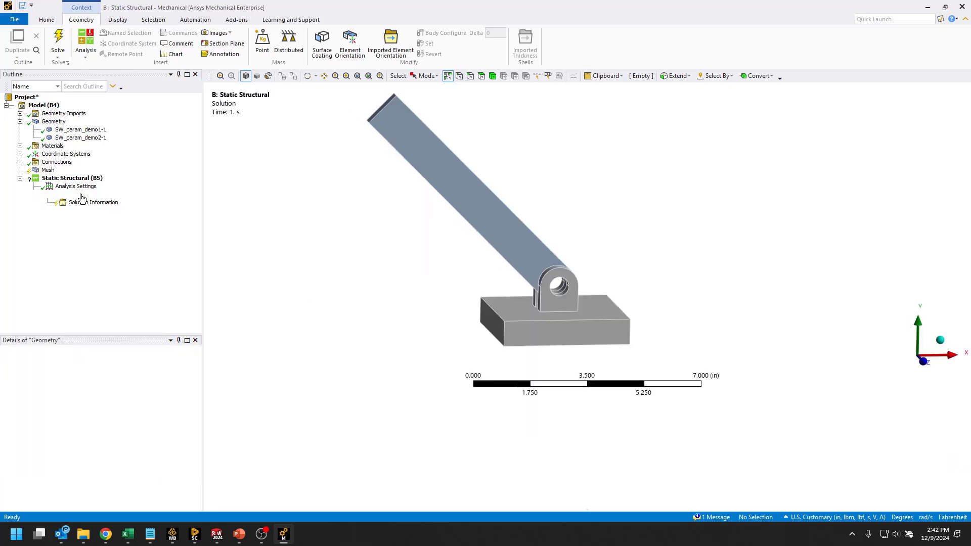
right_click(81, 197)
mouse_move(111, 200)
mouse_move(248, 226)
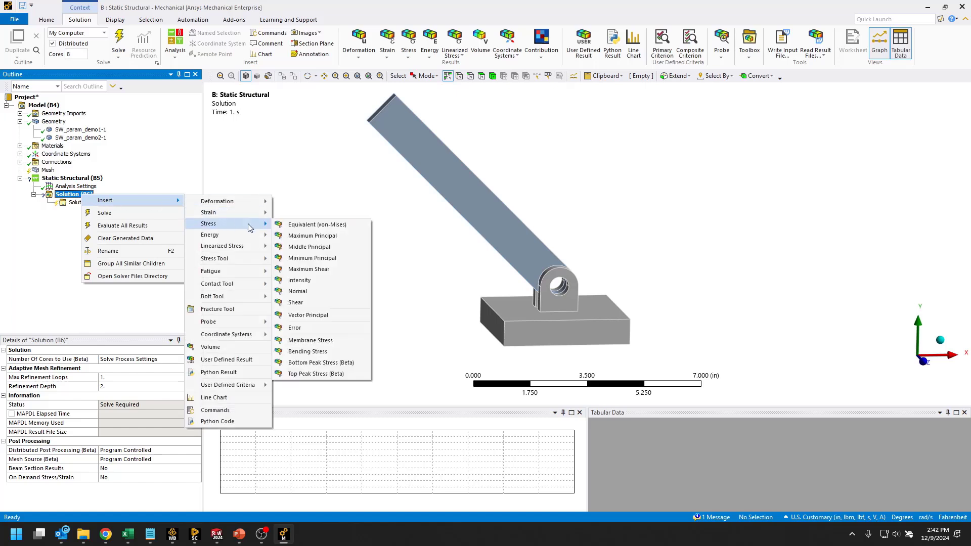
left_click(323, 225)
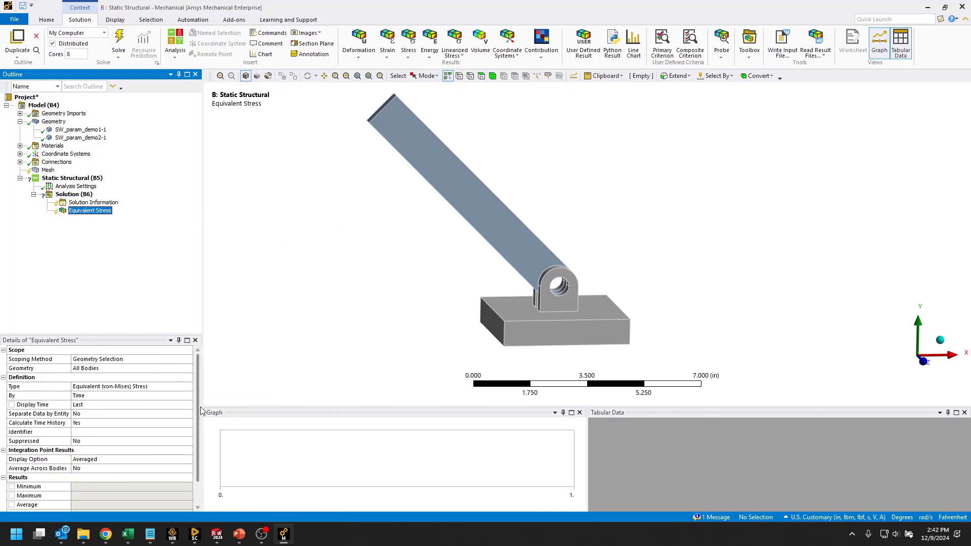
left_click_drag(196, 404, 196, 442)
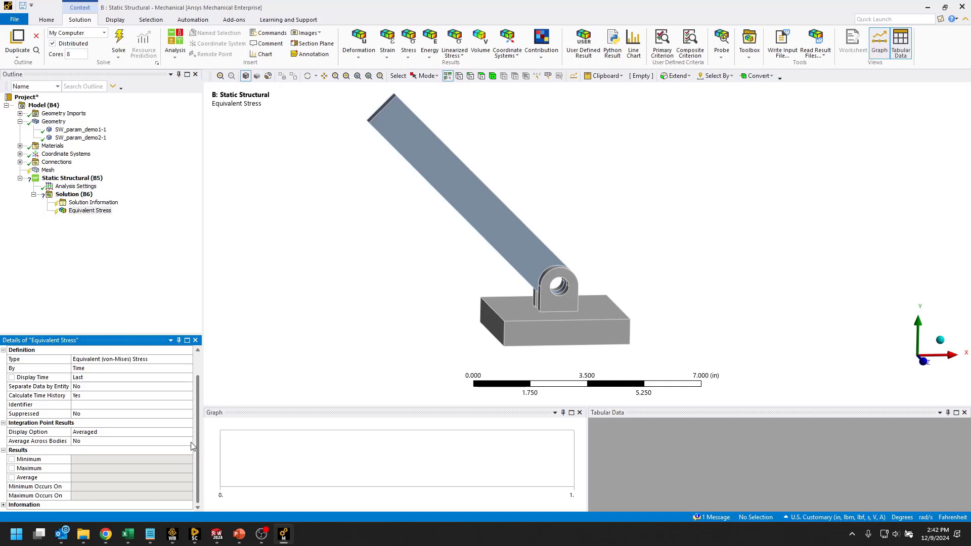
left_click(12, 468)
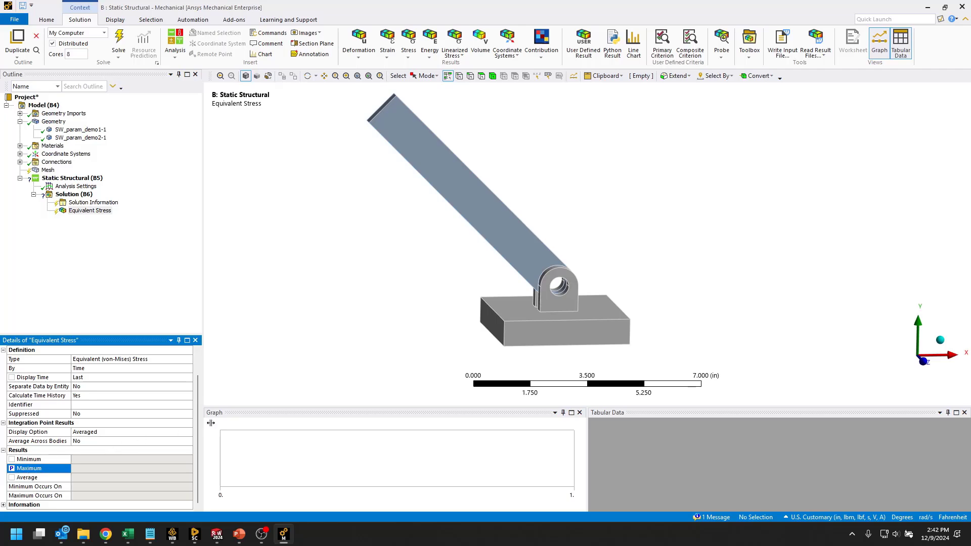
- In the Workbench Parameter Set, set the current design point's P1 angle to 0 and add design points with P1 at 45 and 90
left_click(174, 535)
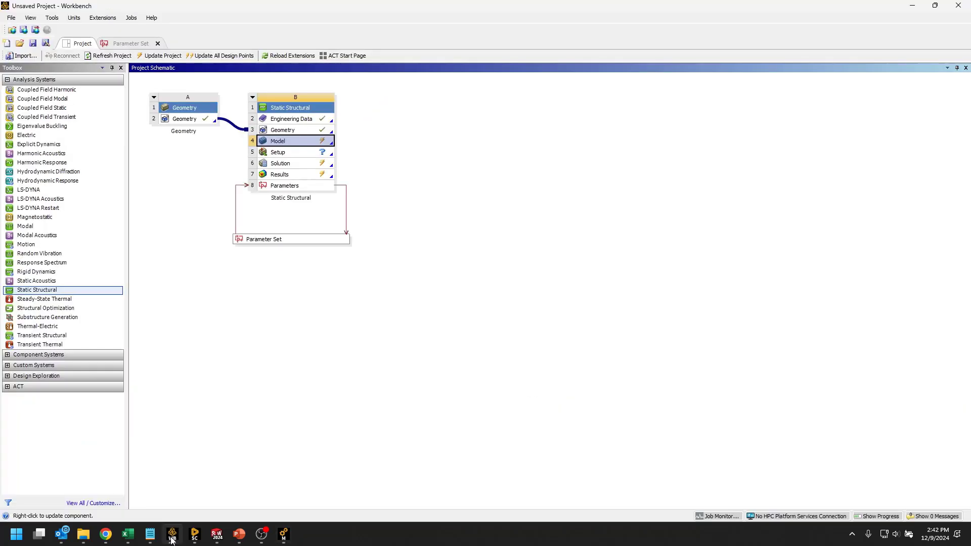
double_click(273, 239)
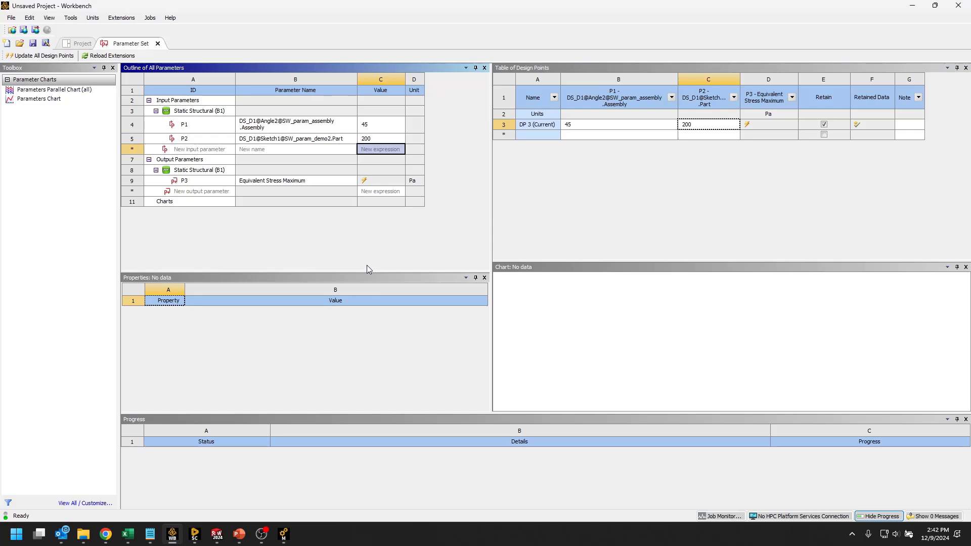
left_click(639, 68)
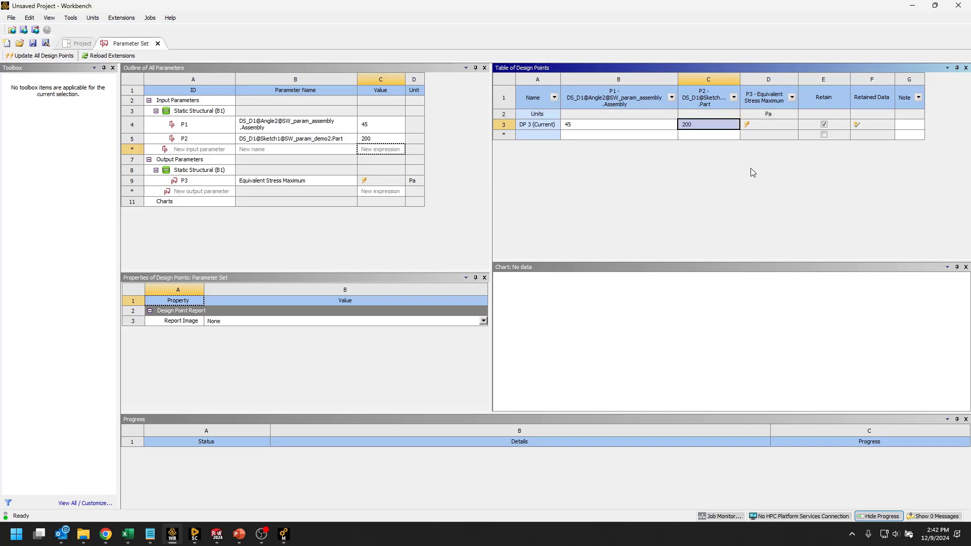
left_click(615, 129)
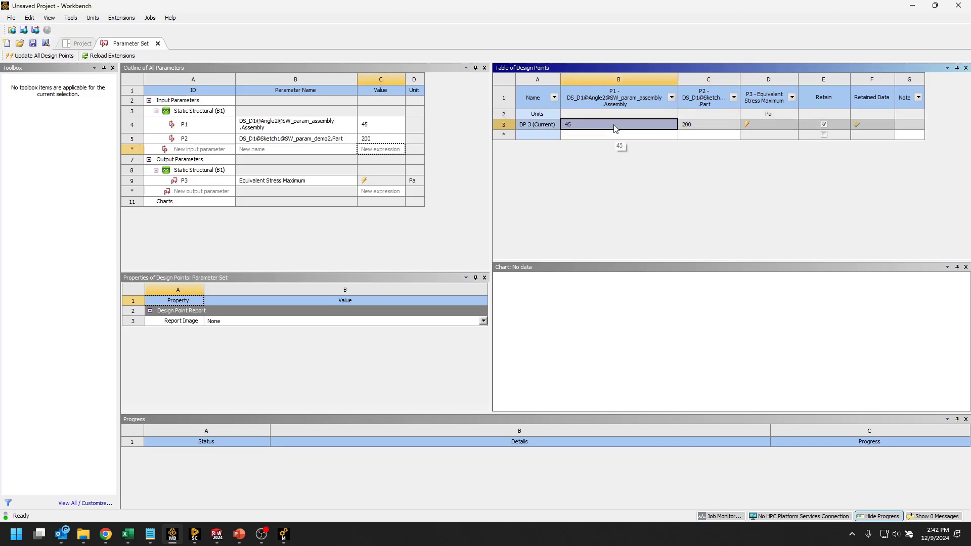
type("0")
key("Return")
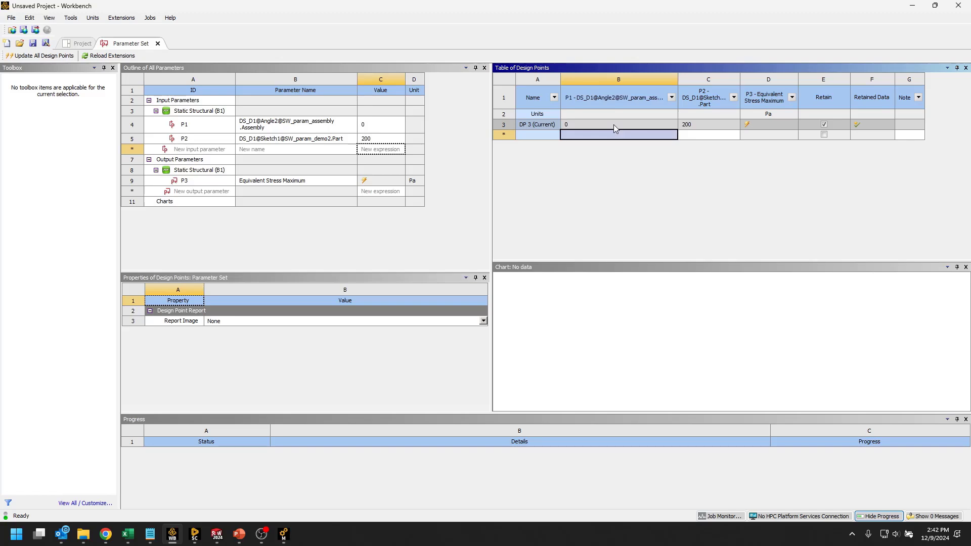
type("45")
key("Return")
type("90")
key("Return")
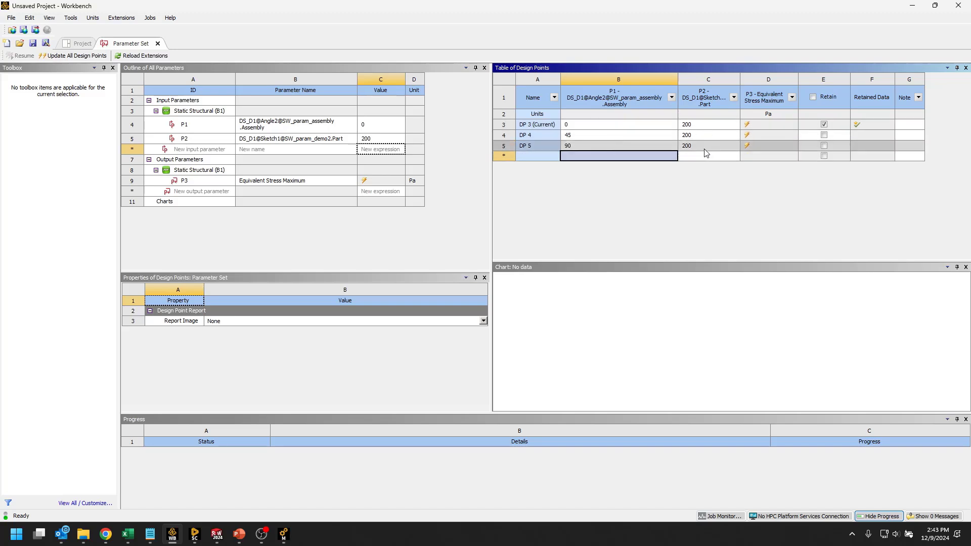
- Copy the P1 values of the three design points into new rows, adding three more design points at 0, 45 and 90
left_click_drag(620, 126, 609, 148)
key("ctrl+c")
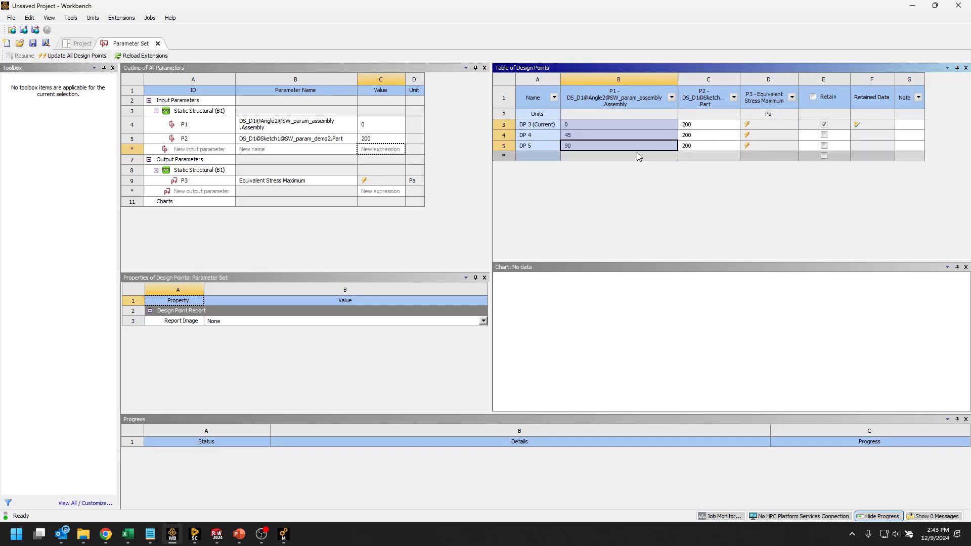
left_click(609, 158)
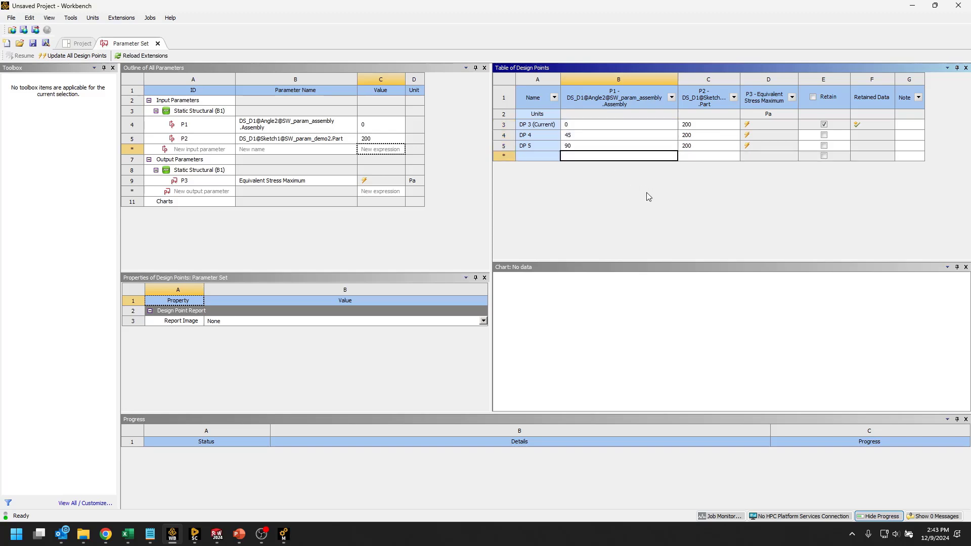
key("ctrl+v")
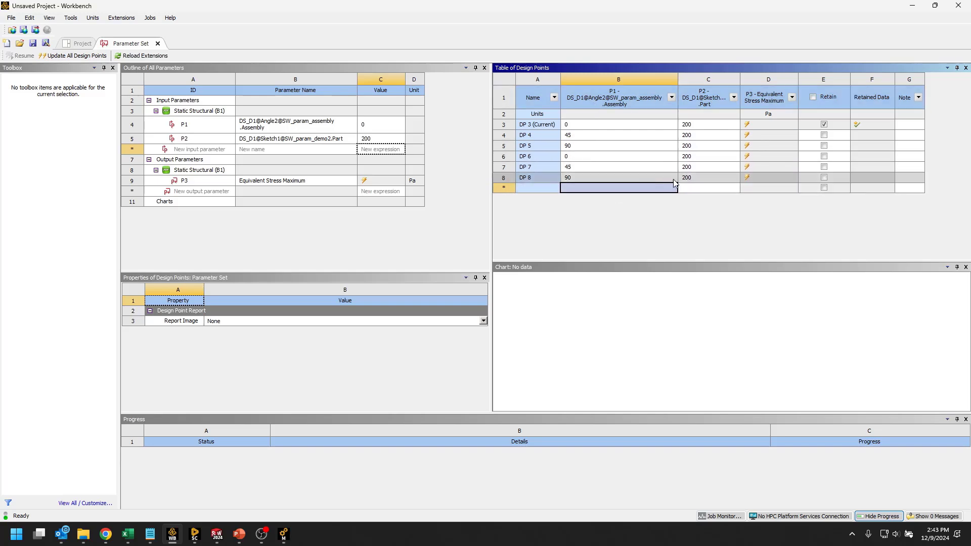
- Set the P2 length to 100 for design points DP 6, DP 7 and DP 8
left_click(706, 156)
type("10")
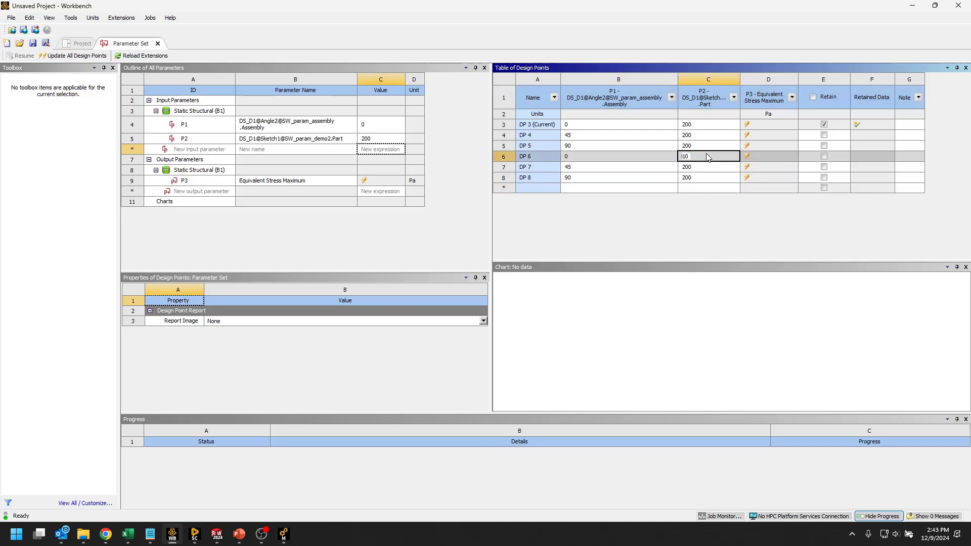
key("Return")
left_click(707, 157)
type("100")
key("Return")
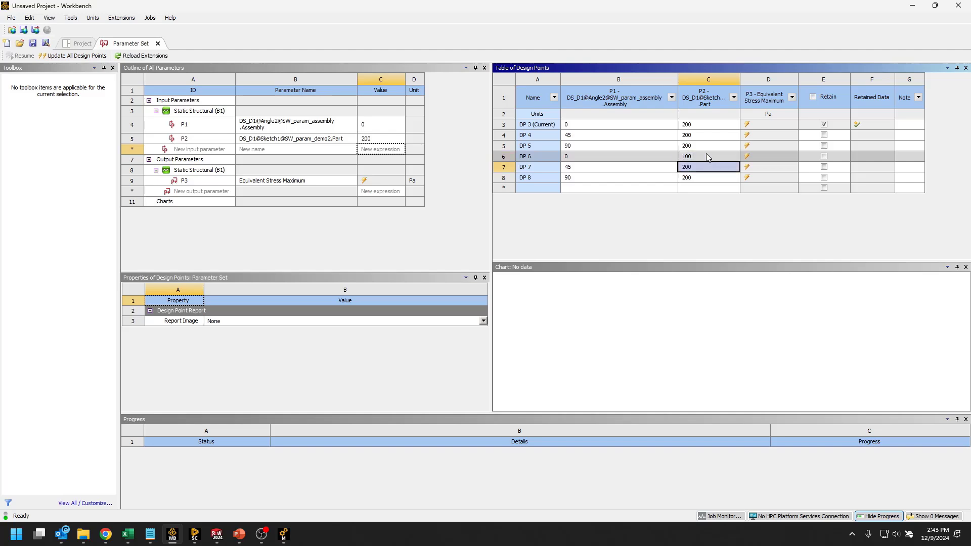
type("100")
key("Return")
type("100")
key("Return")
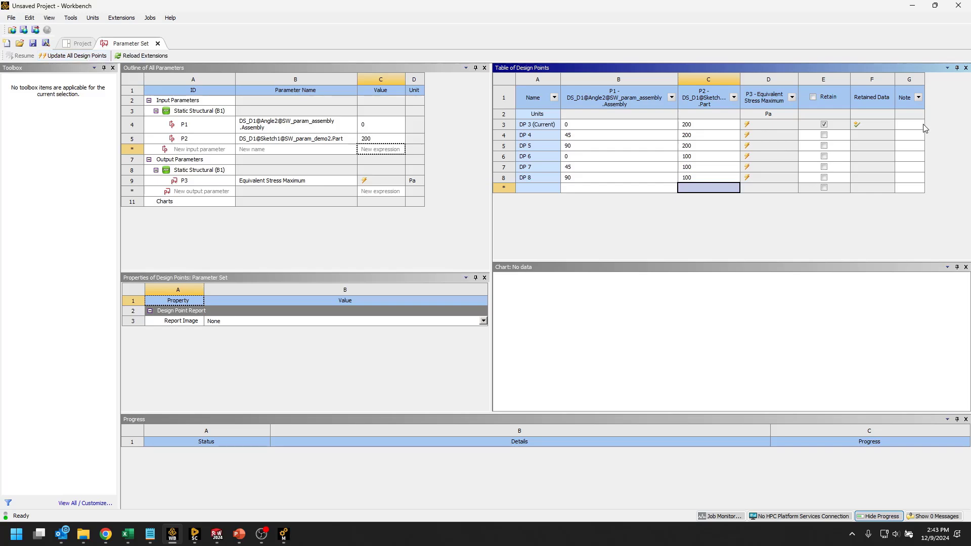
- Enable Retain for all design points and review the commands available for DP 6
left_click(813, 98)
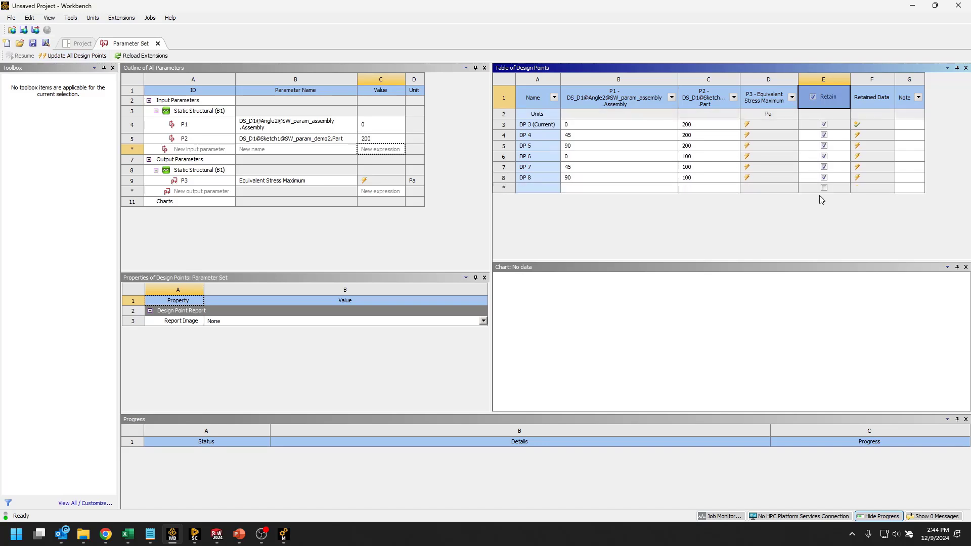
right_click(542, 157)
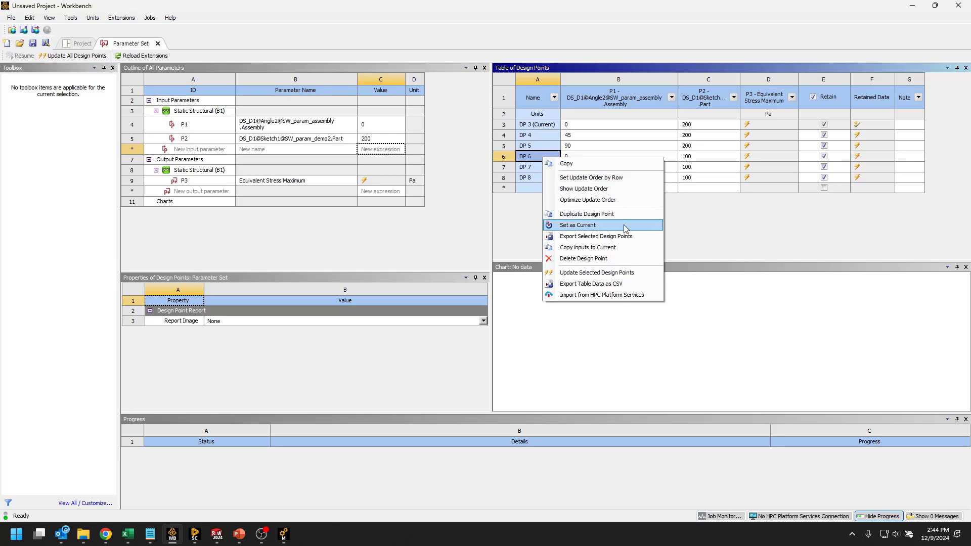
left_click(754, 223)
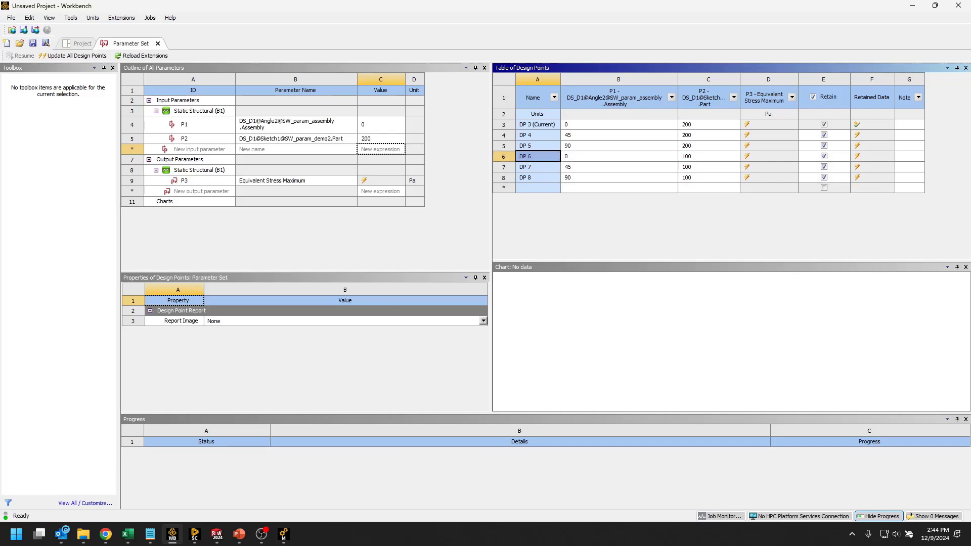
key("alt+Tab")
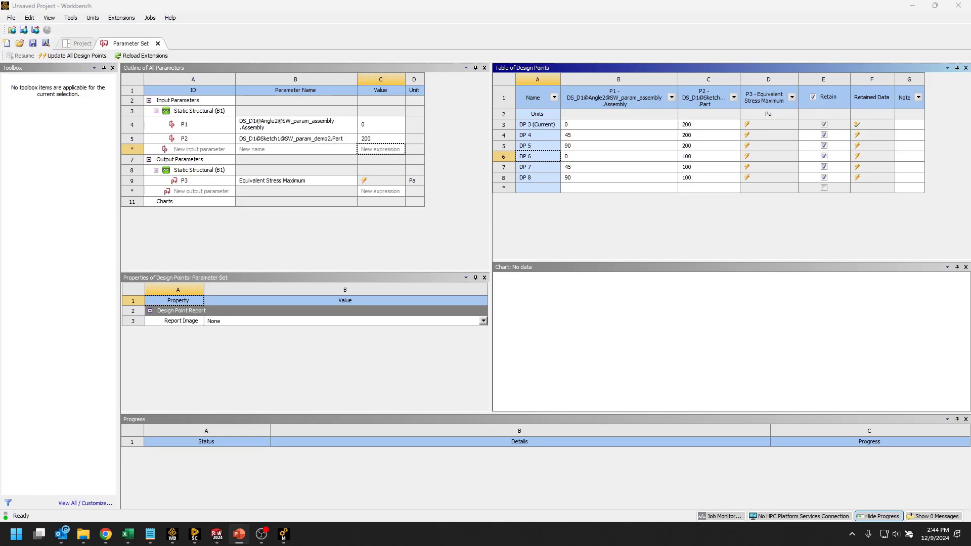